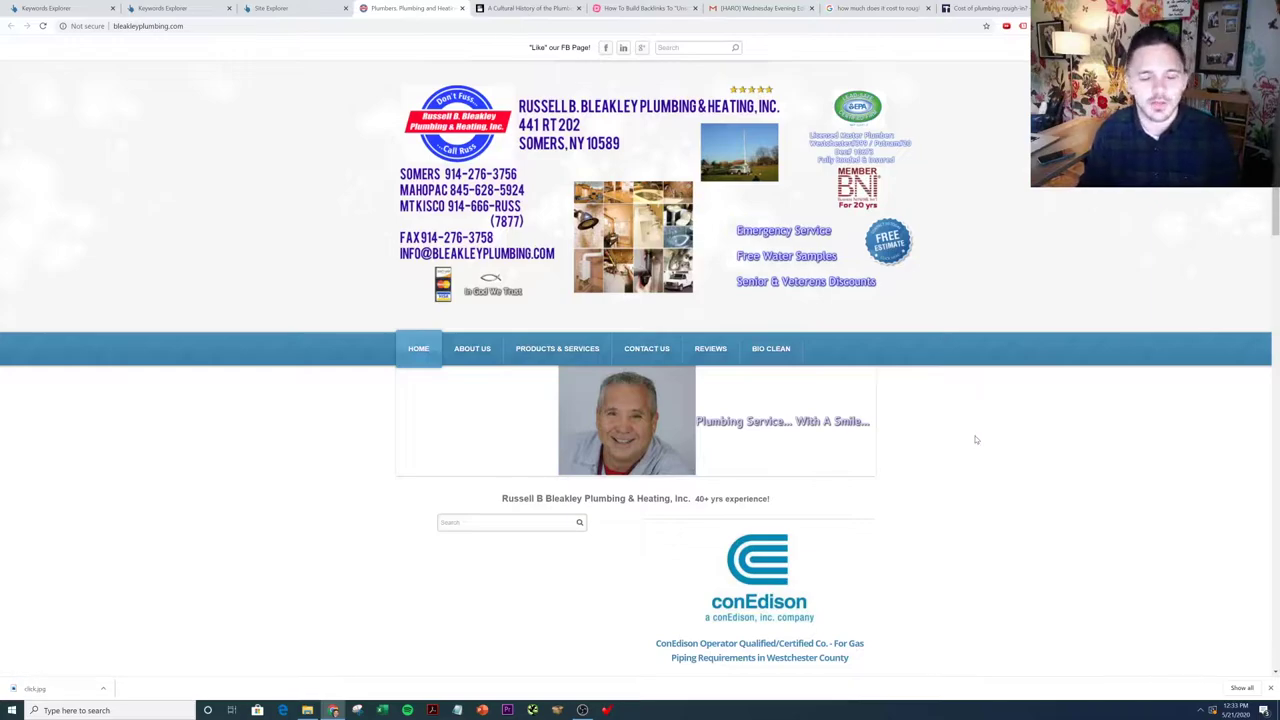
# Step: Review the plumbing company's homepage and the "How To Build Backlinks To 'Unsexy' Pages?" mind map
pyautogui.scroll(-3, 976, 439)
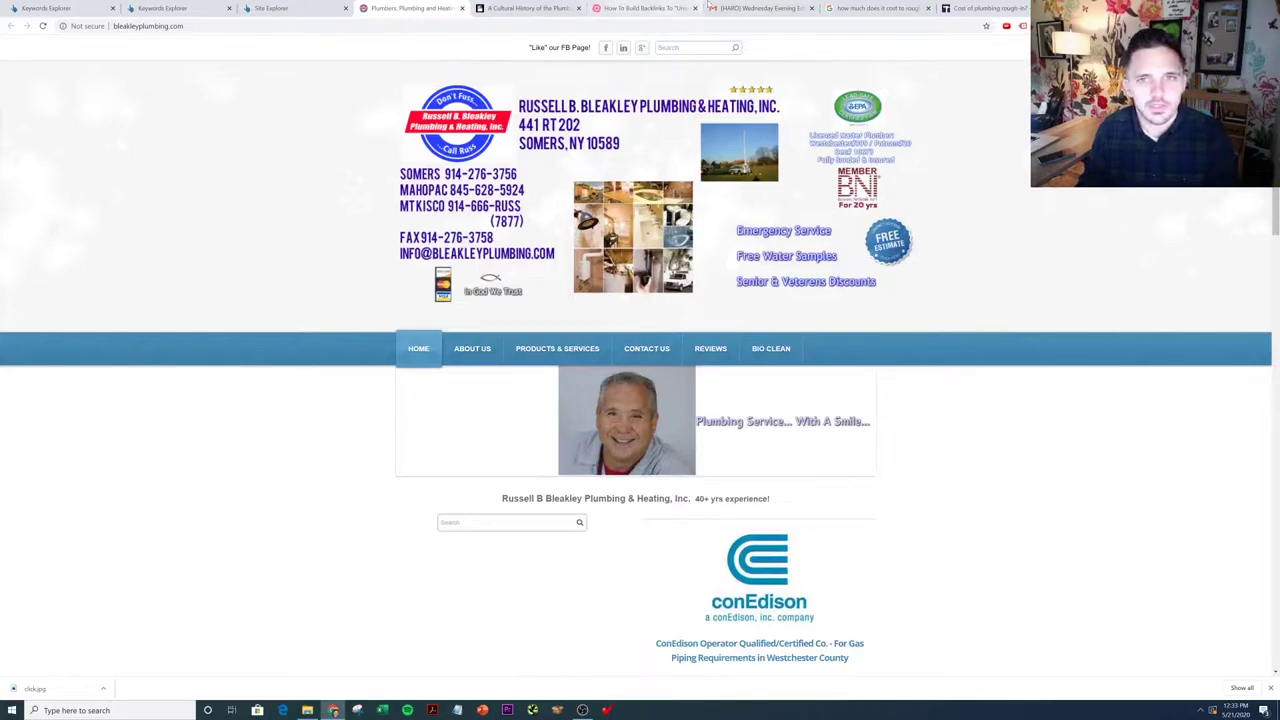
pyautogui.click(609, 7)
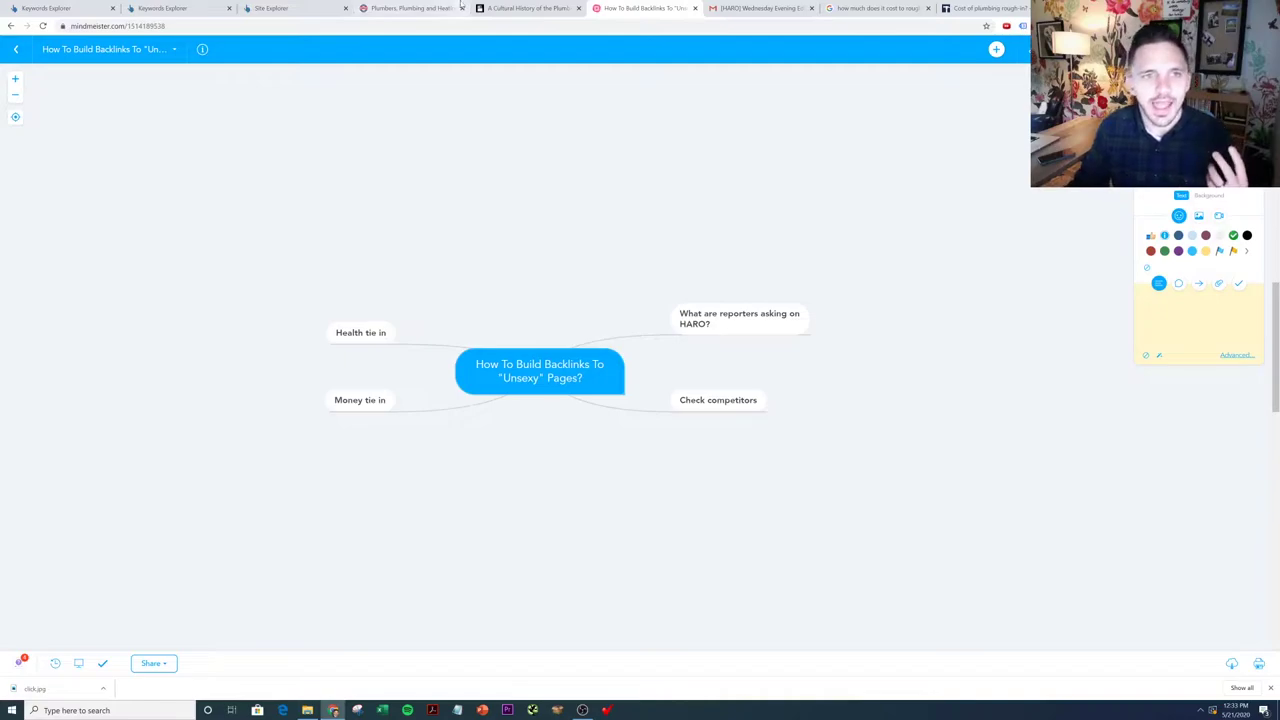
pyautogui.click(410, 8)
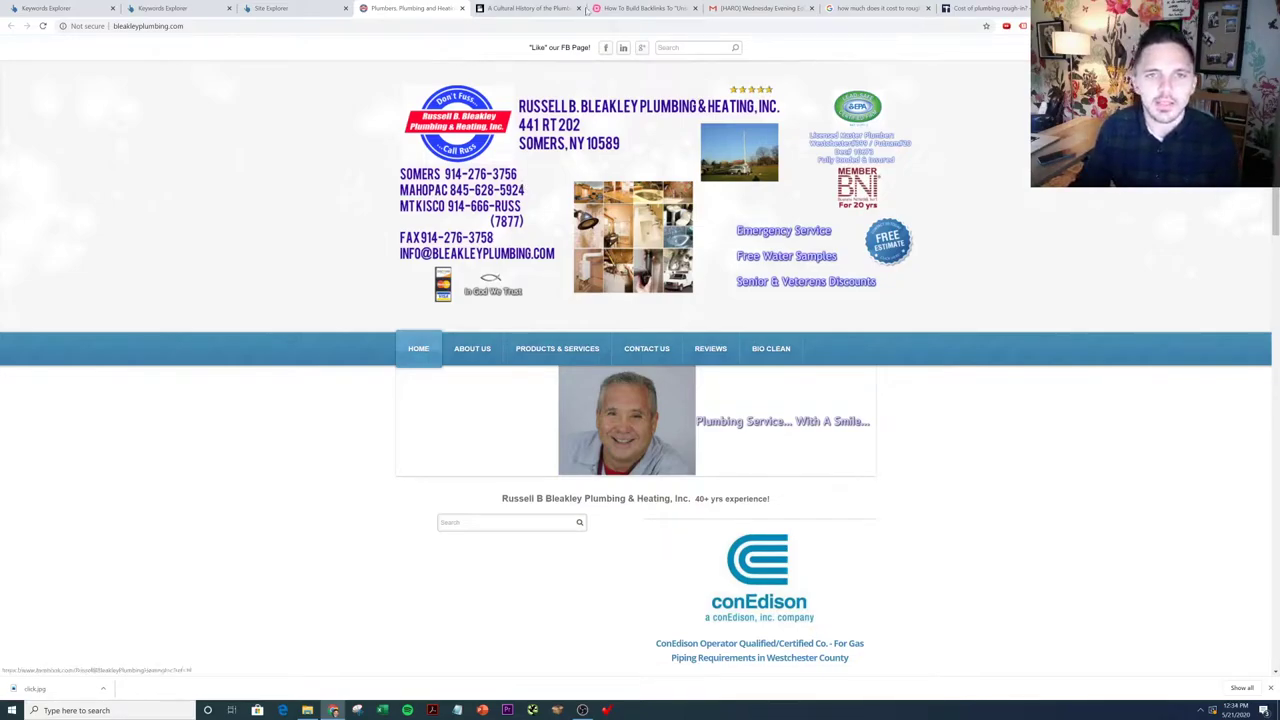
# Step: Skim the query index of the [HARO] Wednesday Evening Edition email and return to the plumbing company's homepage
pyautogui.click(724, 7)
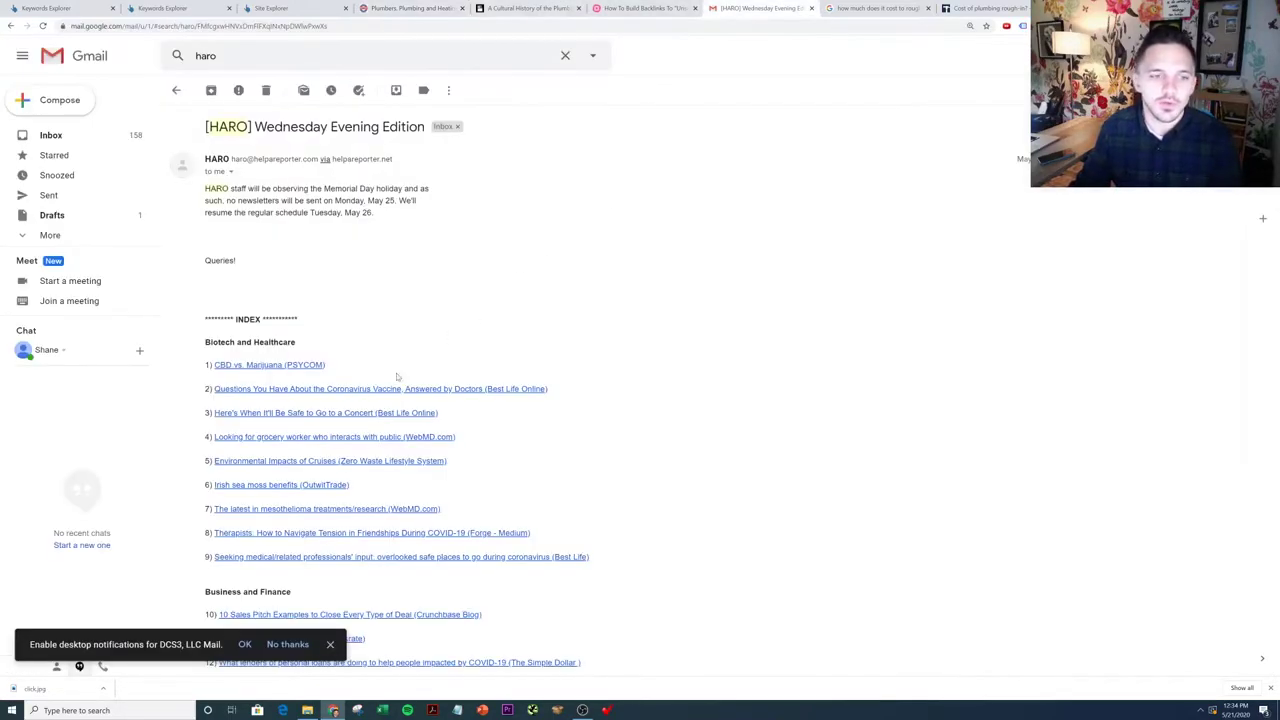
pyautogui.scroll(-15, 297, 447)
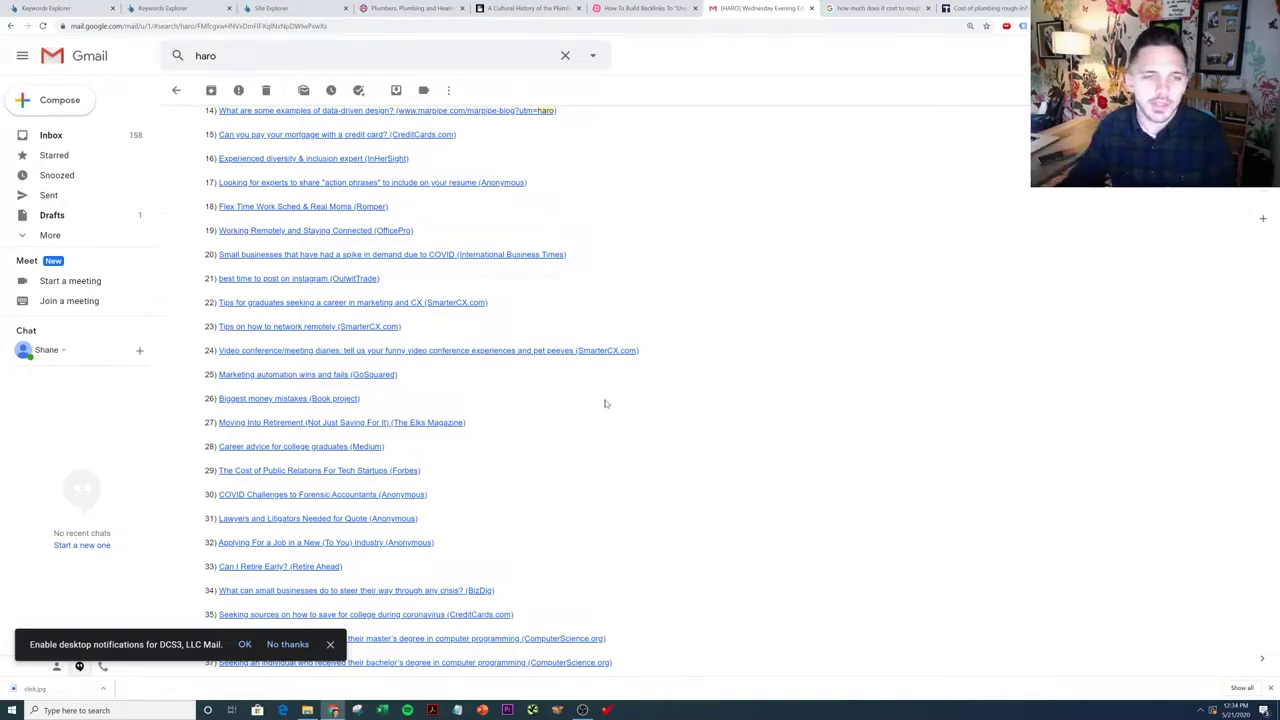
pyautogui.scroll(9, 752, 358)
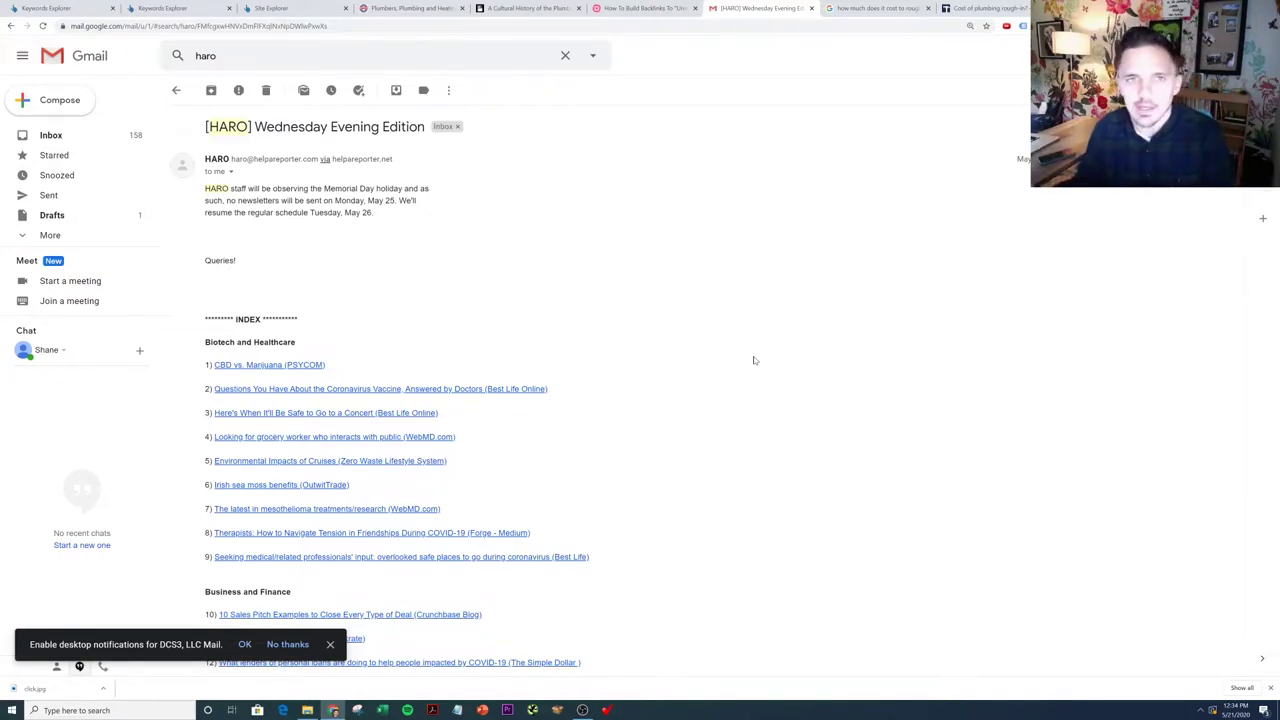
pyautogui.click(405, 8)
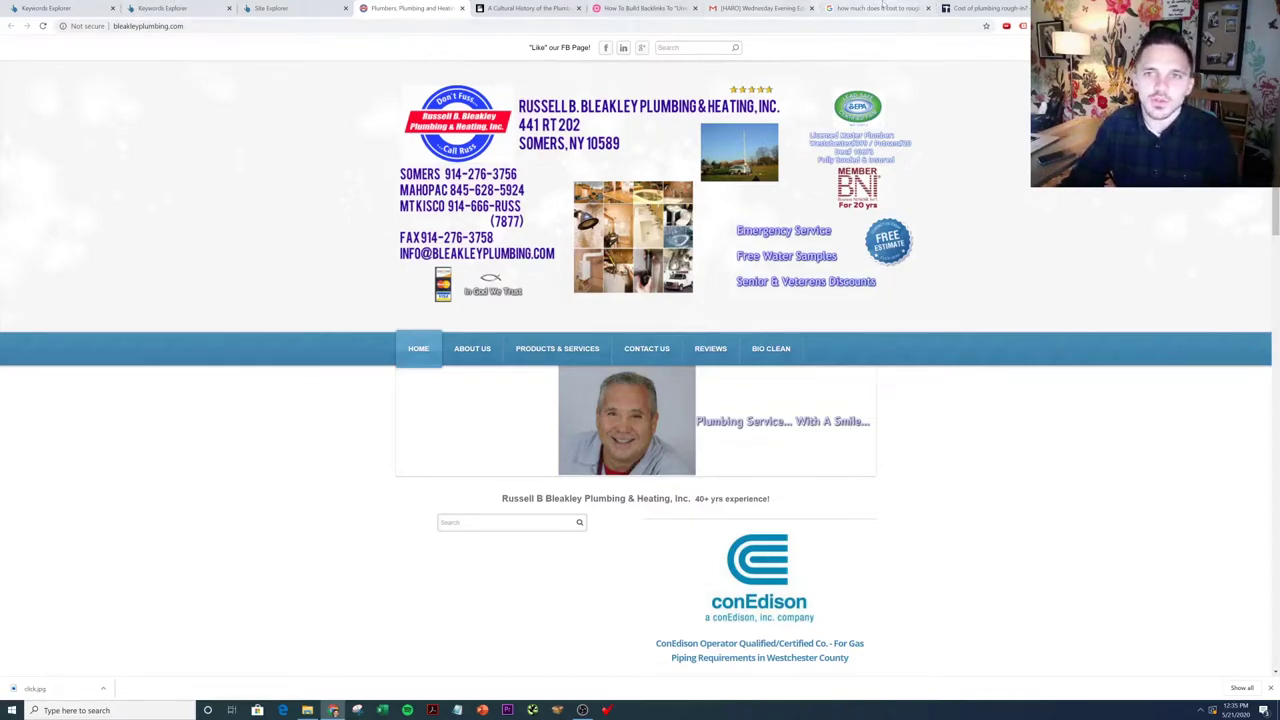
# Step: Examine the HARO email's reporter queries from Biotech and Healthcare through General for topics a plumbing business could answer
pyautogui.click(765, 8)
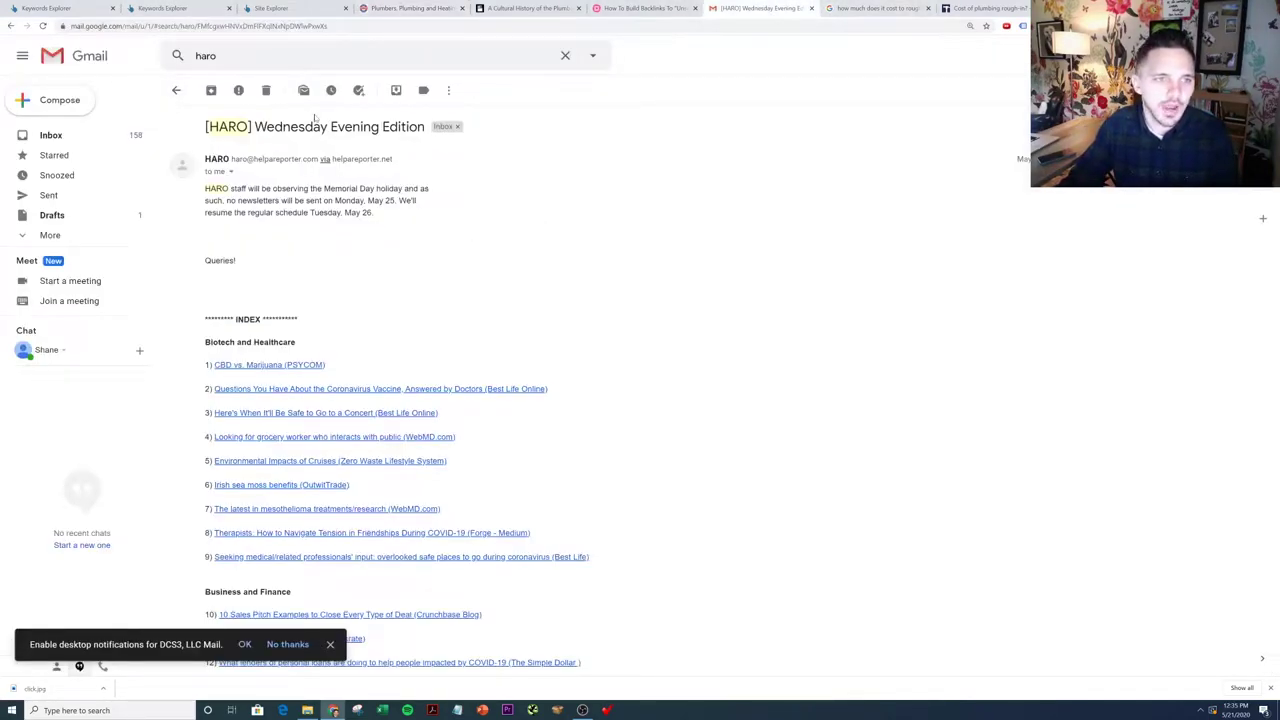
pyautogui.moveTo(205, 126)
pyautogui.mouseDown()
pyautogui.moveTo(424, 126)
pyautogui.moveTo(207, 127)
pyautogui.mouseUp()
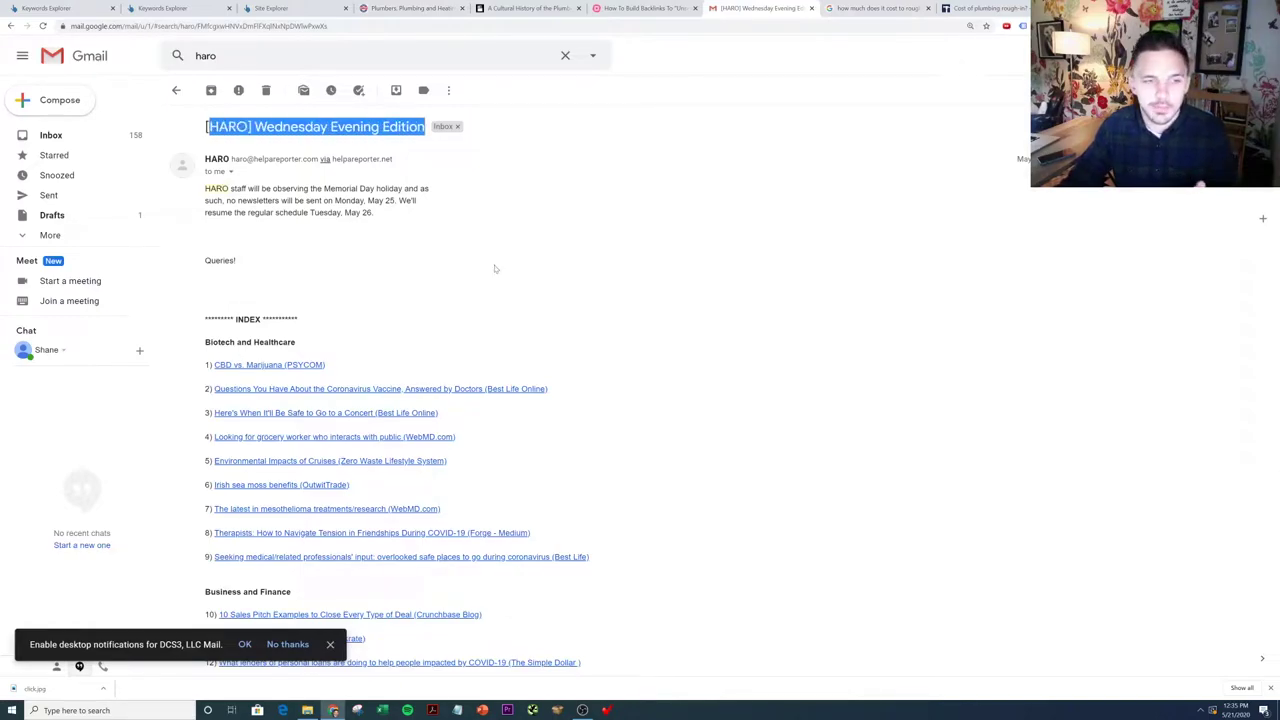
pyautogui.scroll(-4, 516, 332)
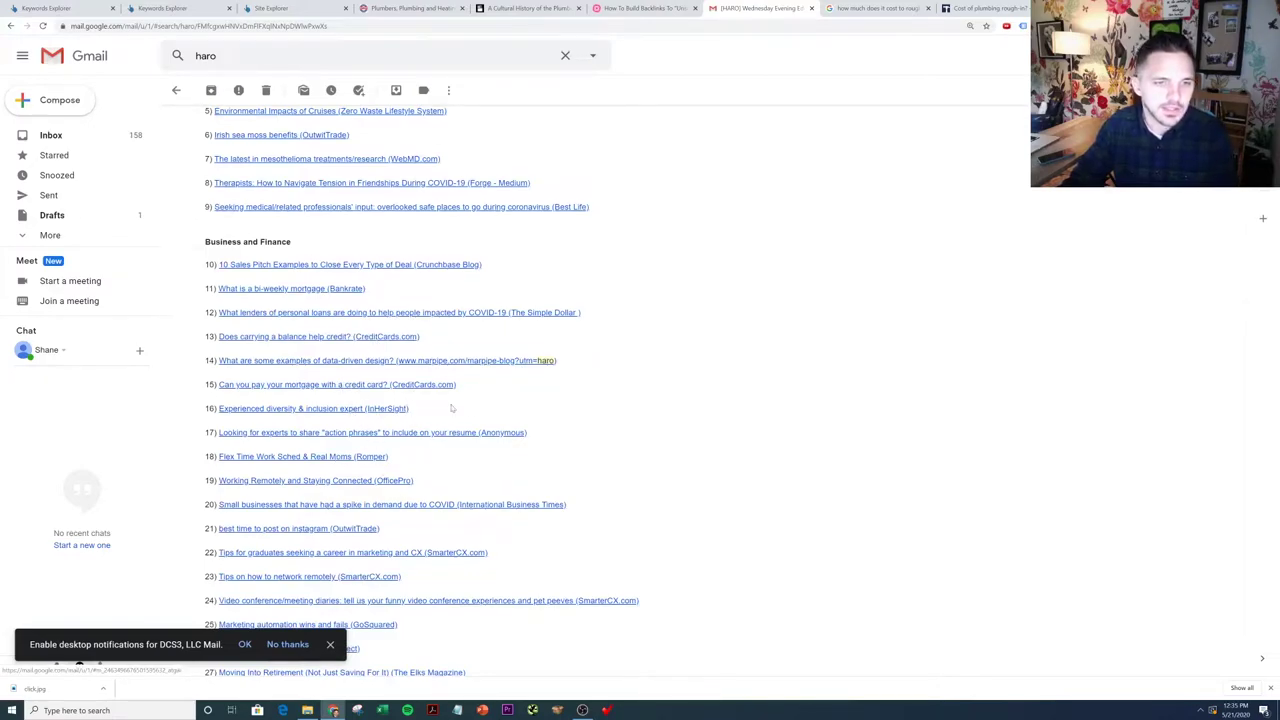
pyautogui.scroll(5, 470, 408)
pyautogui.scroll(-5, 480, 409)
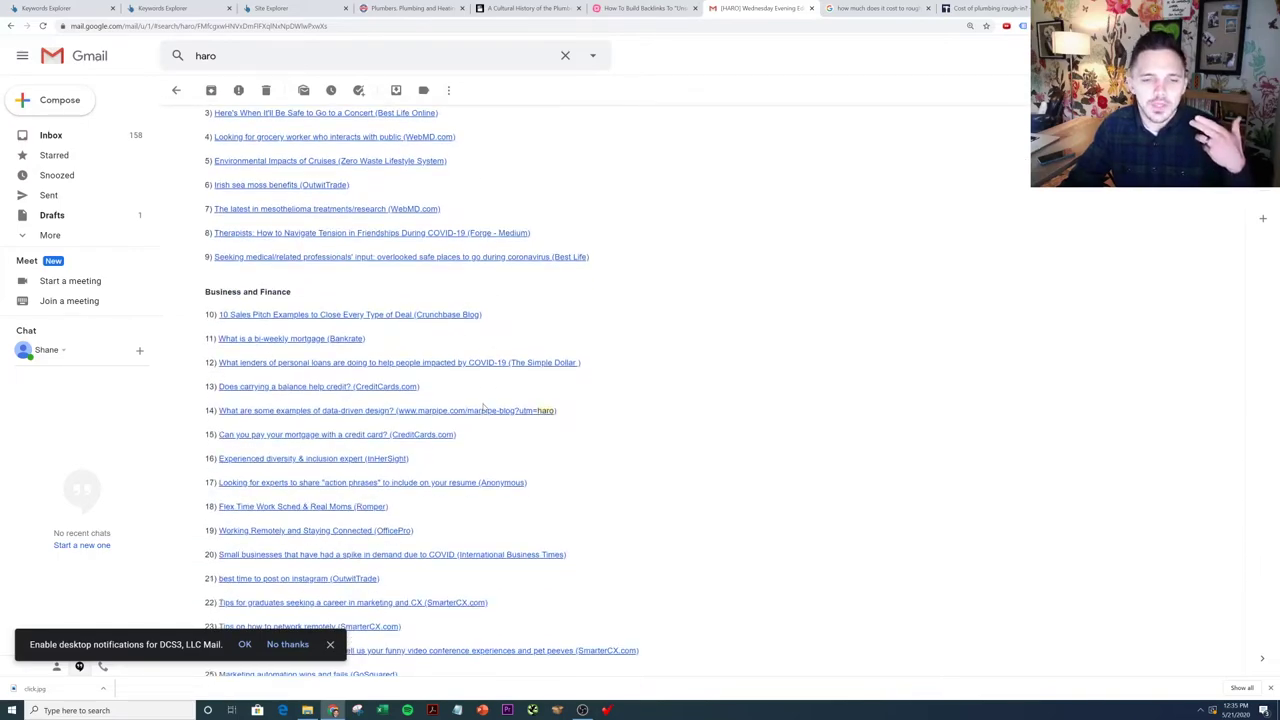
pyautogui.scroll(-3, 480, 409)
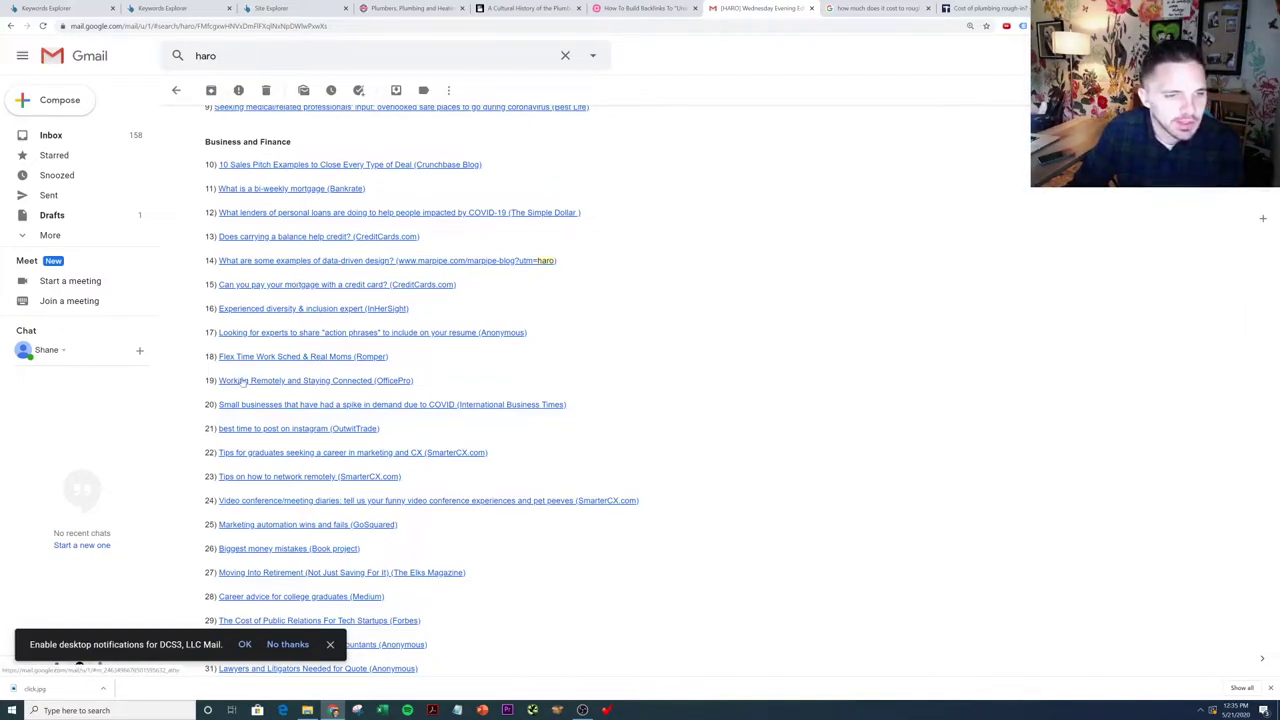
pyautogui.scroll(-3, 316, 416)
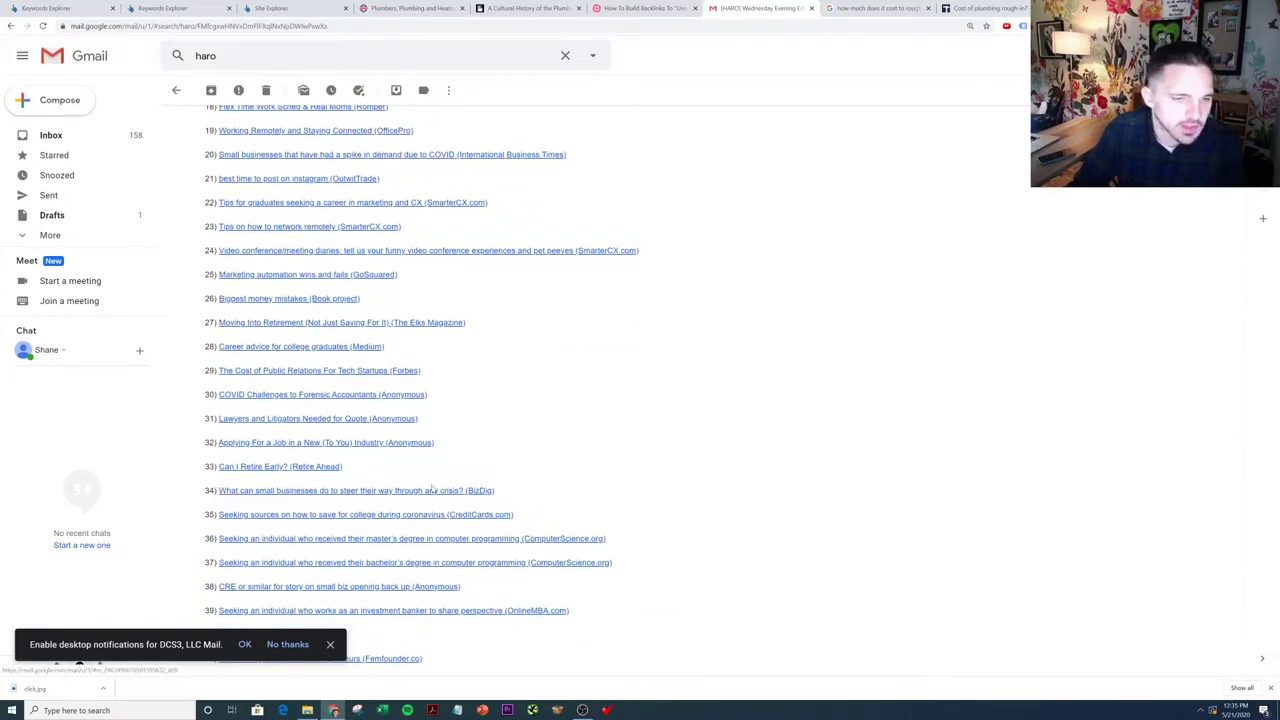
pyautogui.scroll(-1, 432, 489)
pyautogui.scroll(-4, 318, 450)
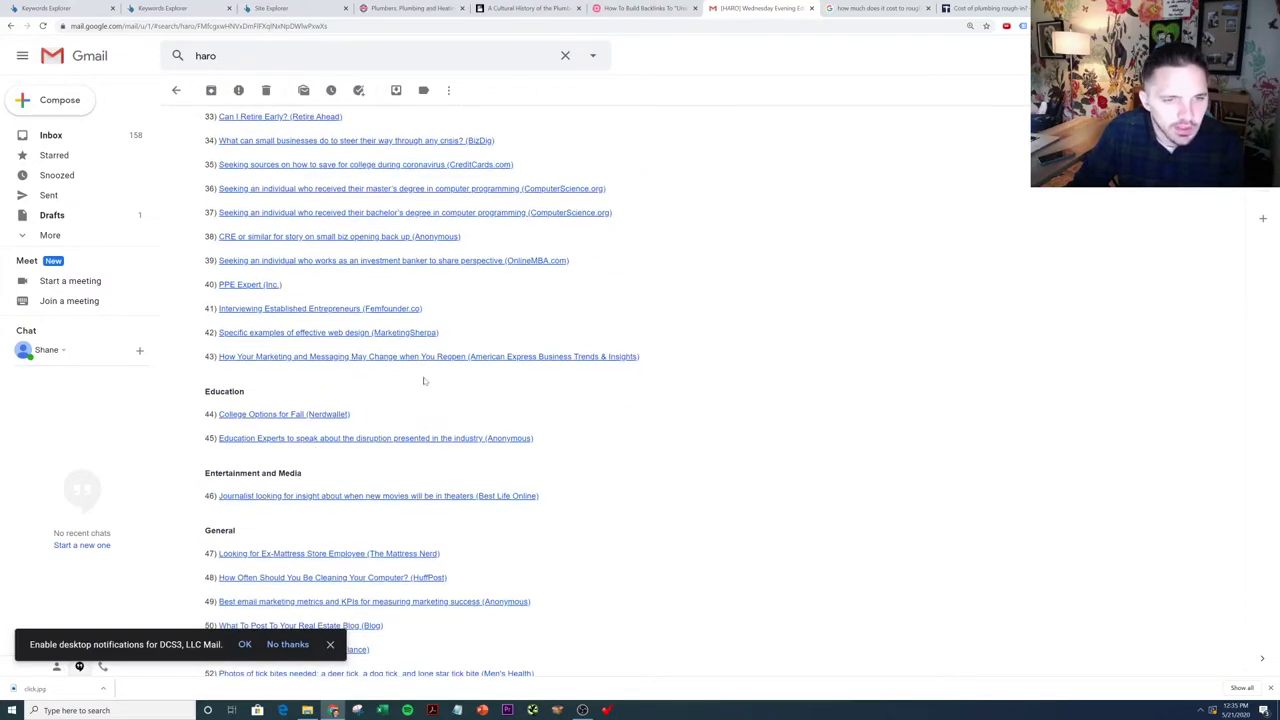
pyautogui.scroll(1, 332, 304)
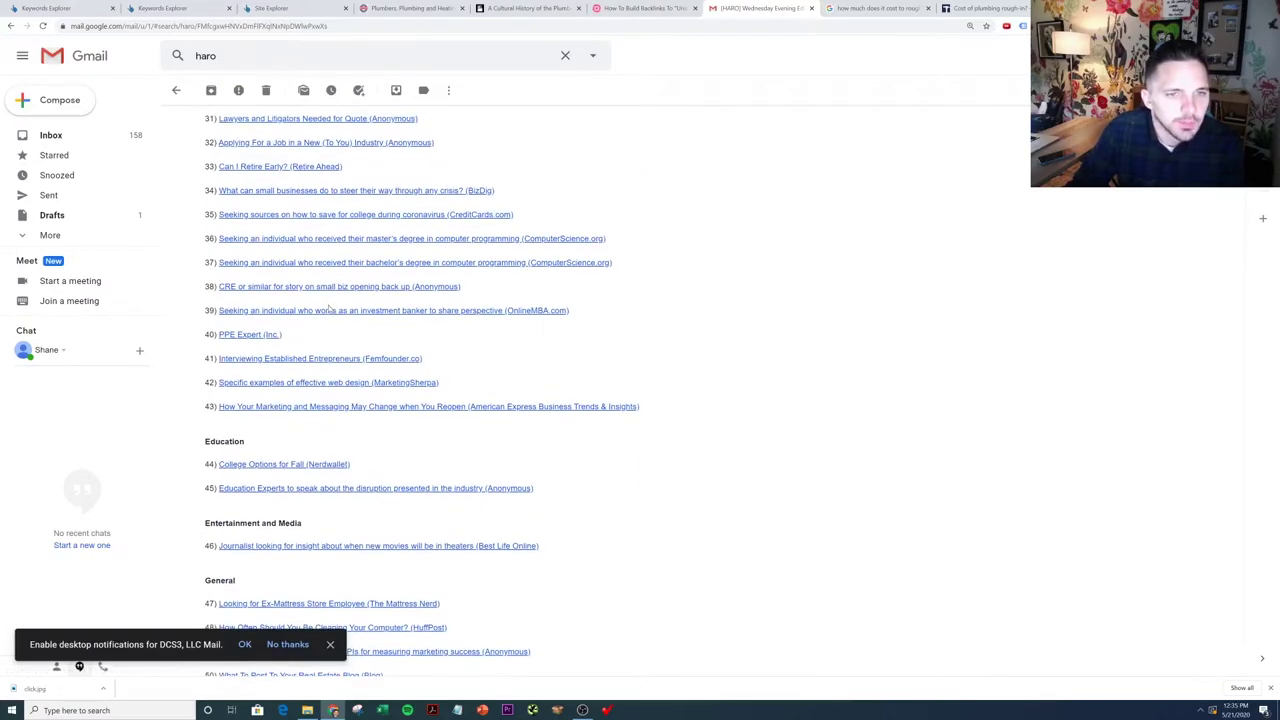
pyautogui.scroll(-4, 291, 368)
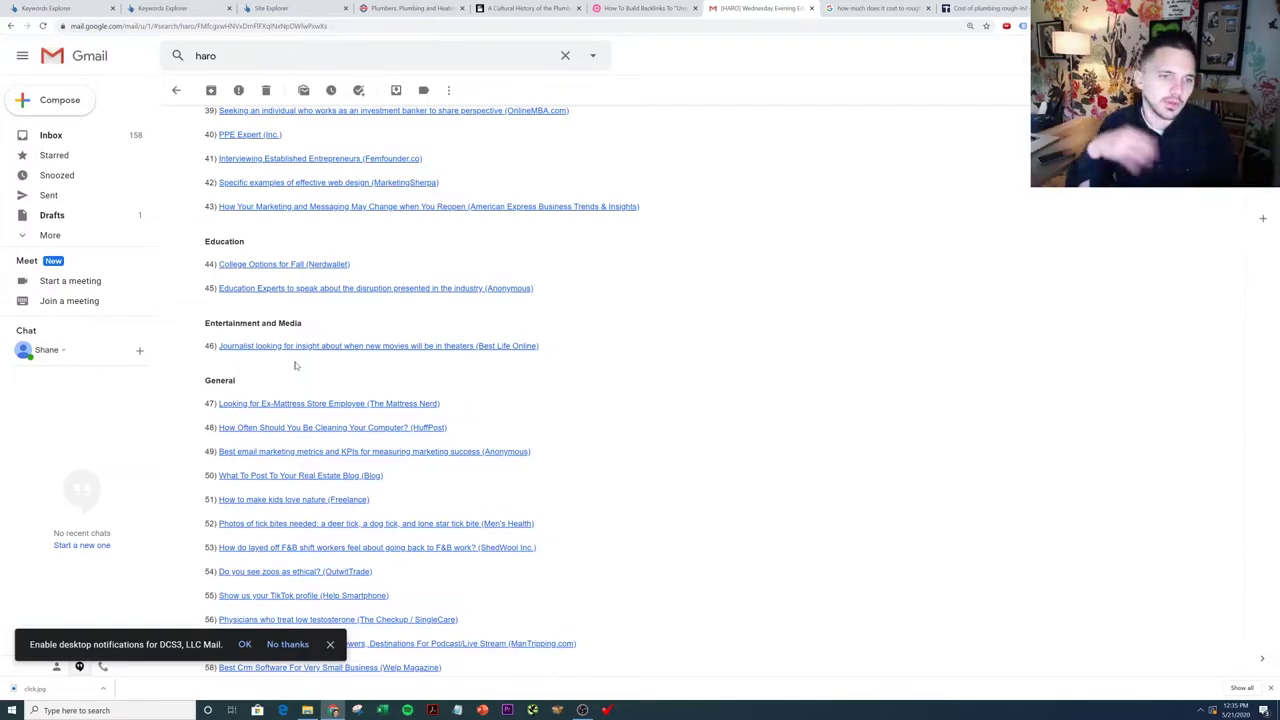
# Step: Search Google for "how does plumbing cost" and look through the cost guide results
pyautogui.hotkey('ctrl', 'shift', 'Tab')
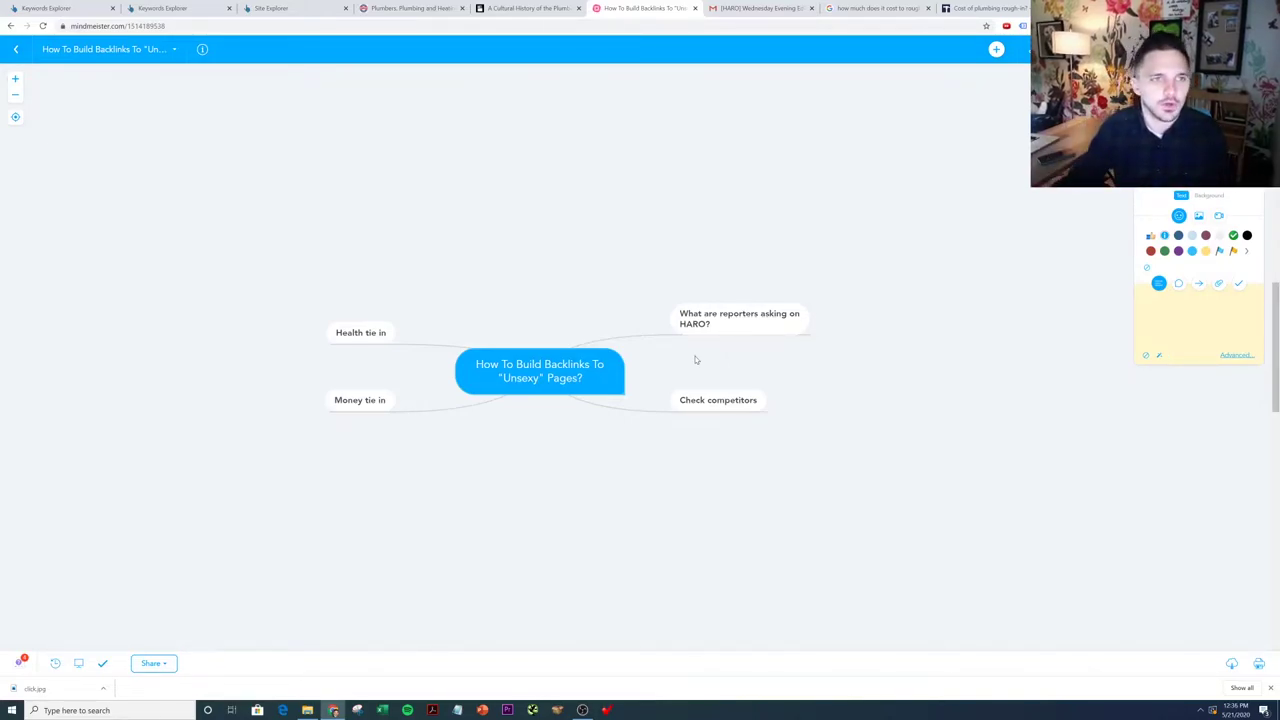
pyautogui.click(288, 7)
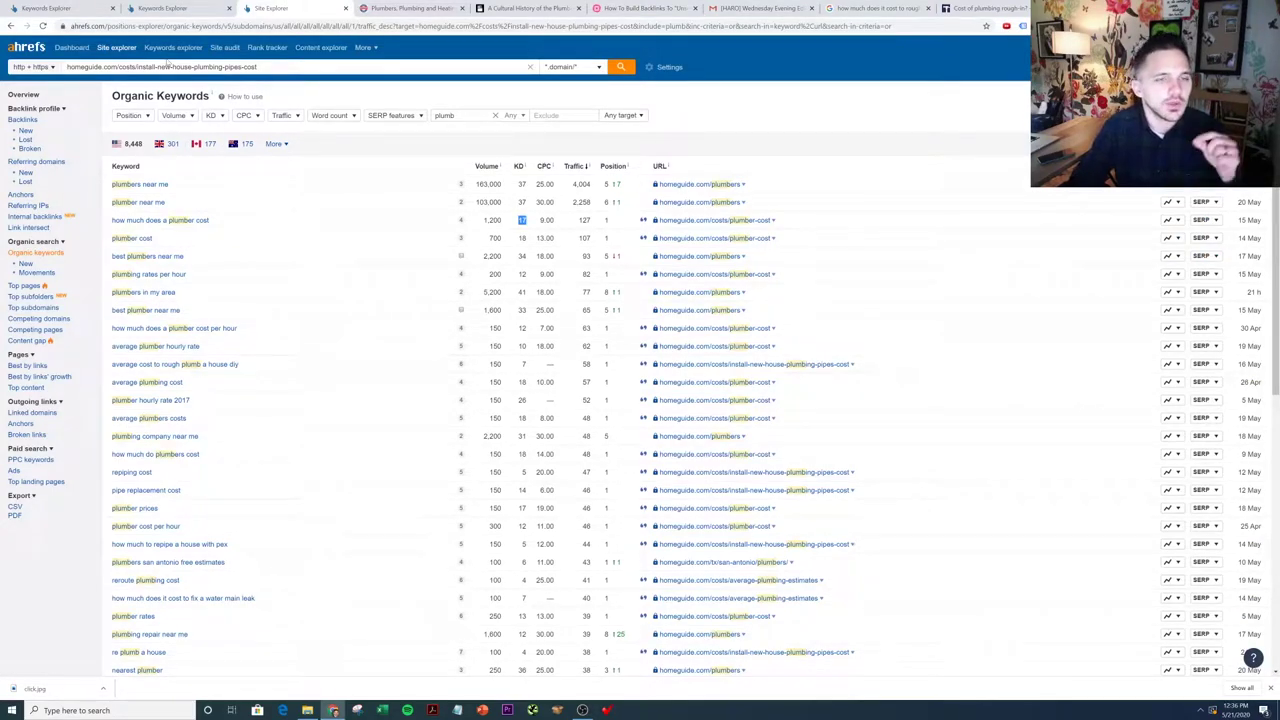
pyautogui.click(380, 8)
pyautogui.hotkey('ctrl', 'l')
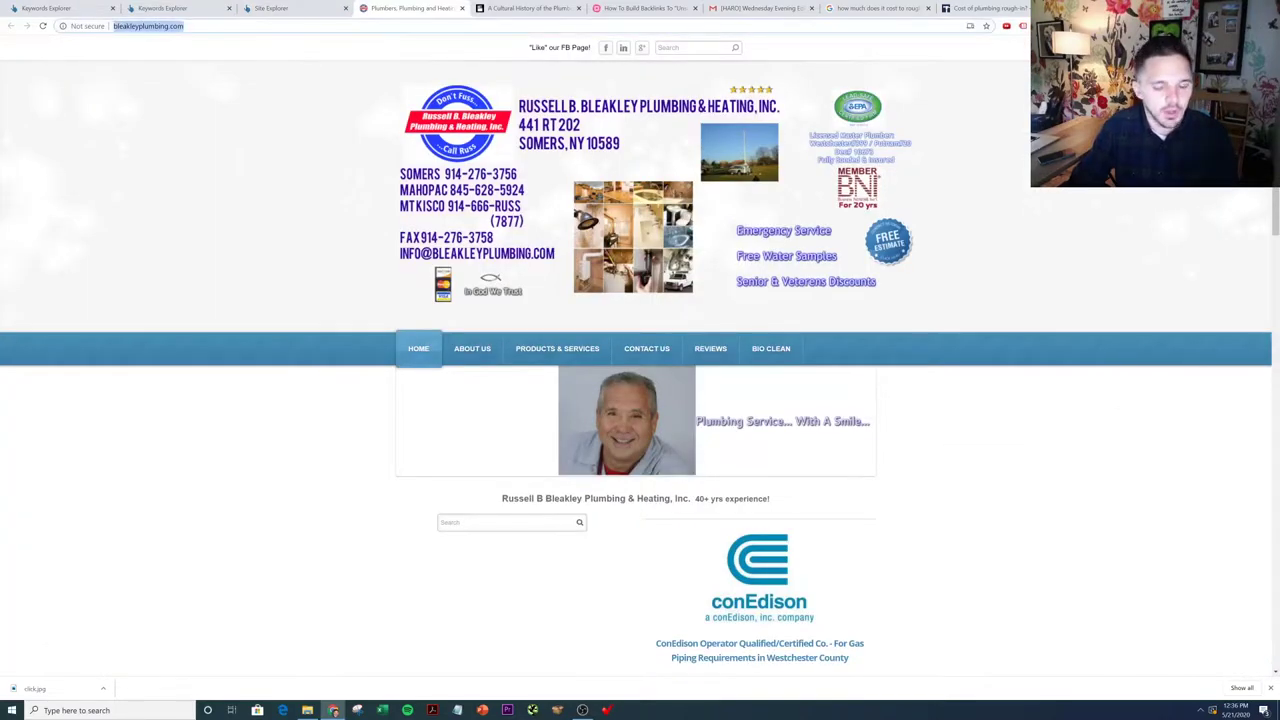
pyautogui.write('how does plumbing cost')
pyautogui.press('Return')
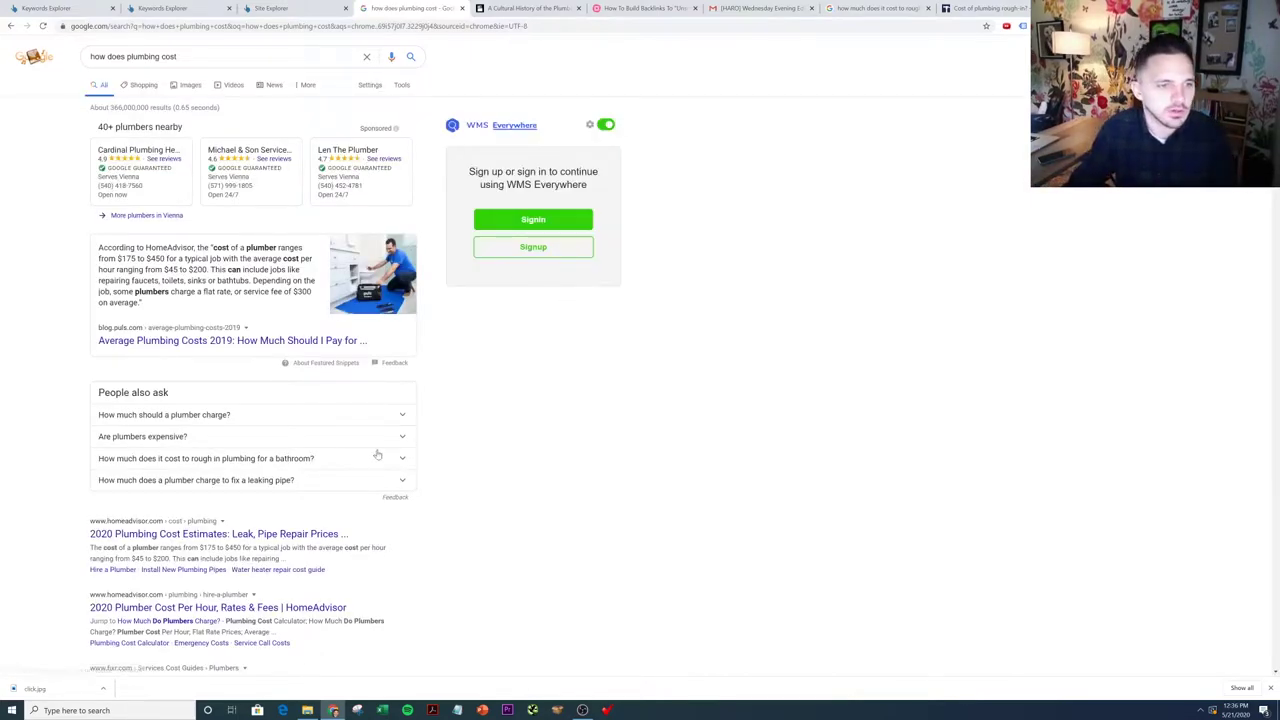
pyautogui.scroll(-3, 371, 455)
pyautogui.scroll(-3, 136, 572)
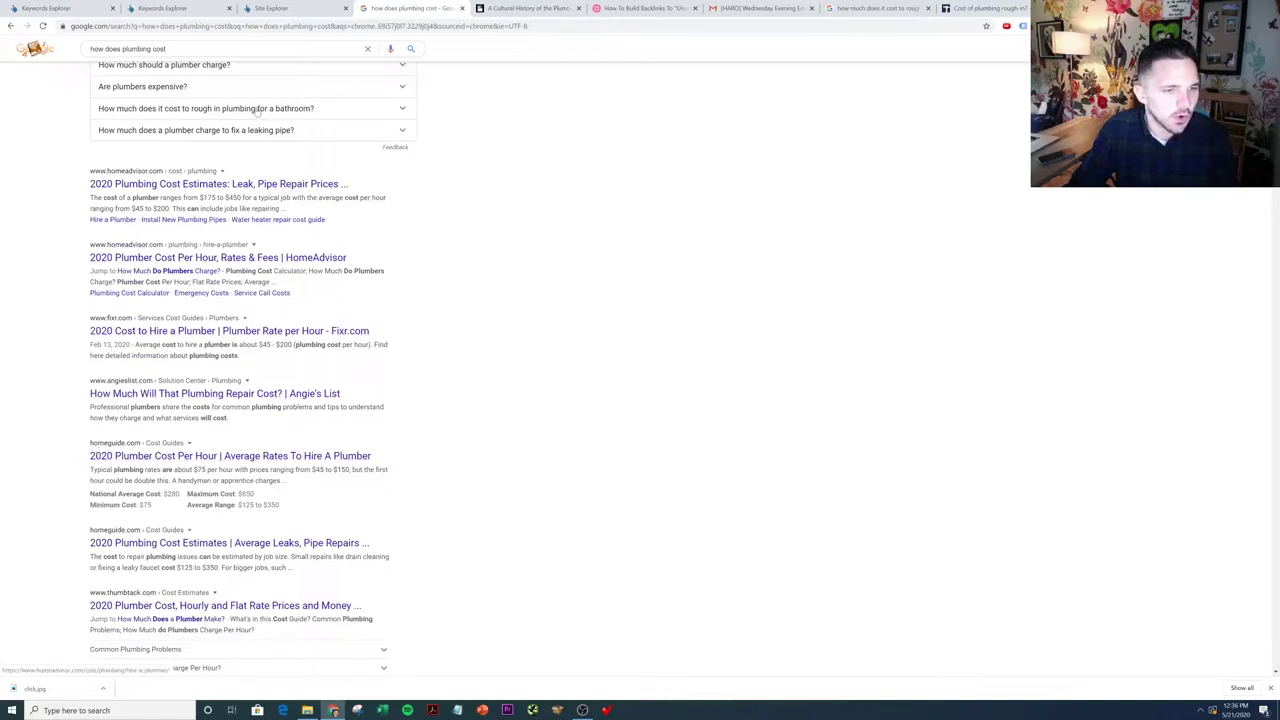
# Step: Open a second Site Explorer tab and analyze the homeguide.com domain copied from the existing report's target URL
pyautogui.click(291, 8)
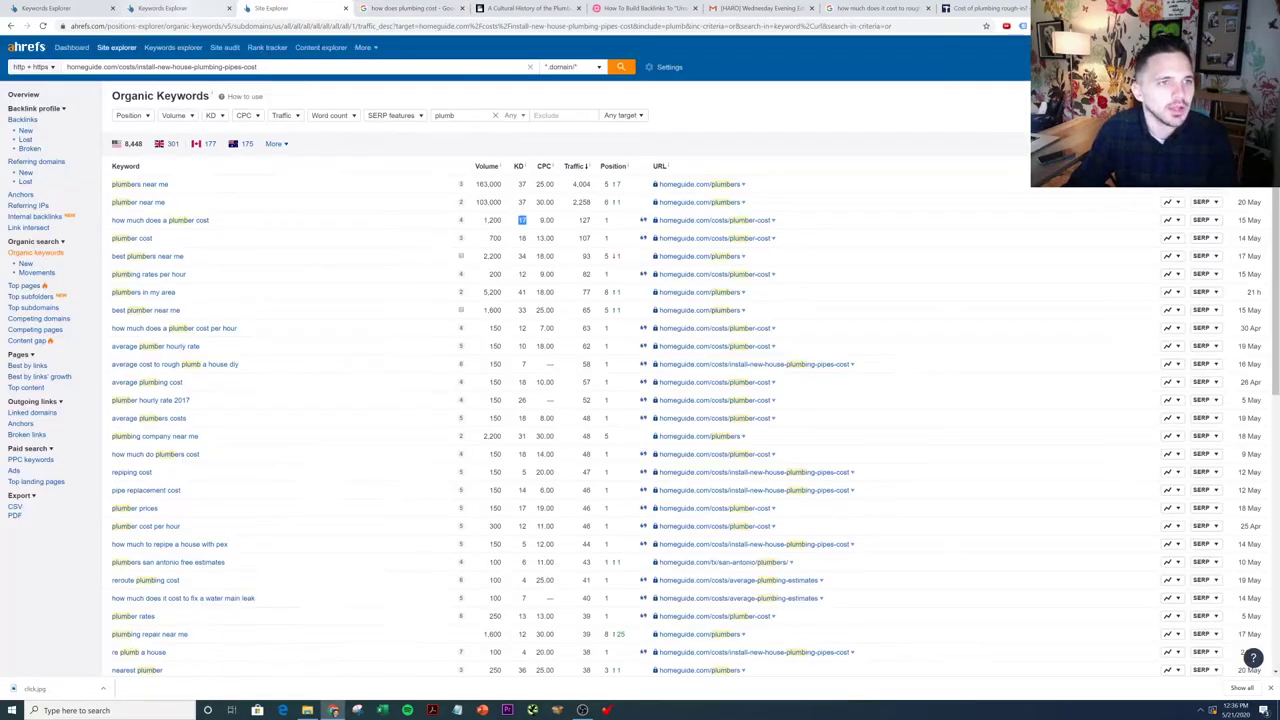
pyautogui.moveTo(94, 67); pyautogui.dragTo(237, 67)
pyautogui.middleClick(120, 48)
pyautogui.hotkey('ctrl', 'c')
pyautogui.click(93, 67)
pyautogui.moveTo(67, 67); pyautogui.dragTo(118, 67)
pyautogui.hotkey('ctrl', 'c')
pyautogui.click(360, 8)
pyautogui.hotkey('ctrl', 'v')
pyautogui.press('Return')
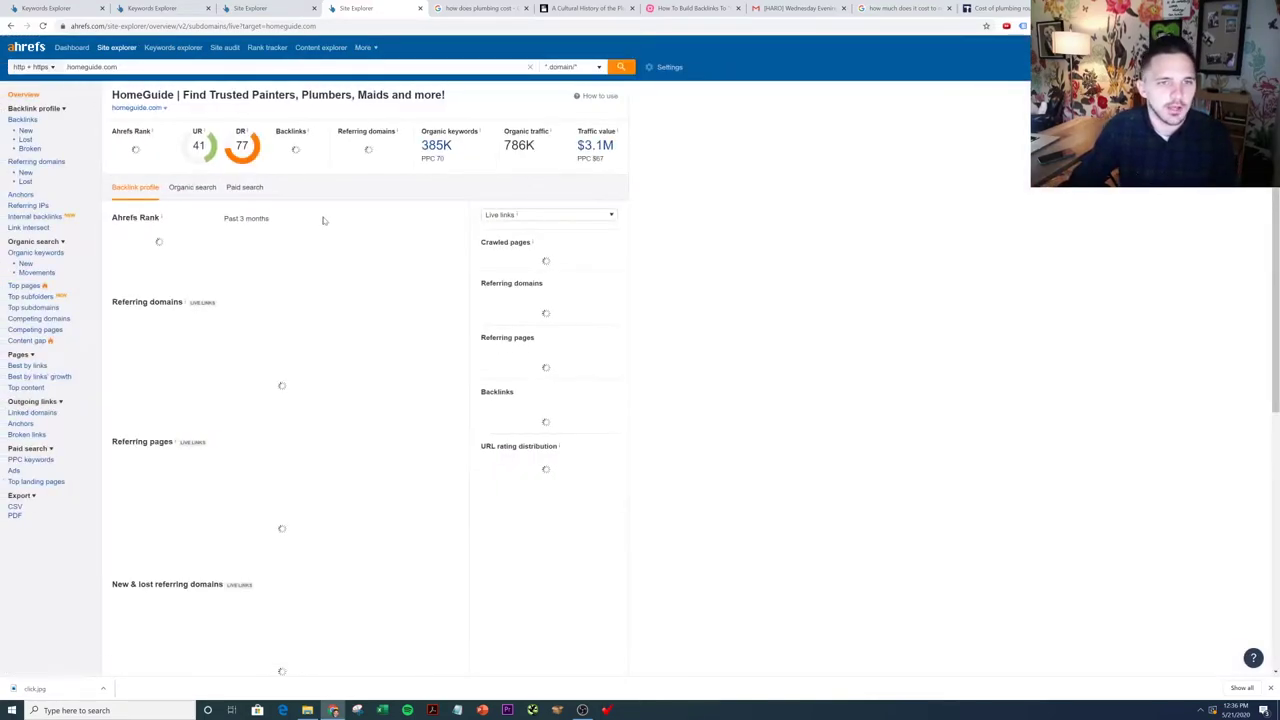
# Step: Filter homeguide.com's organic keywords to those including "plumb" and highlight the keyword difficulty of "how much does a plumber cost"
pyautogui.click(50, 256)
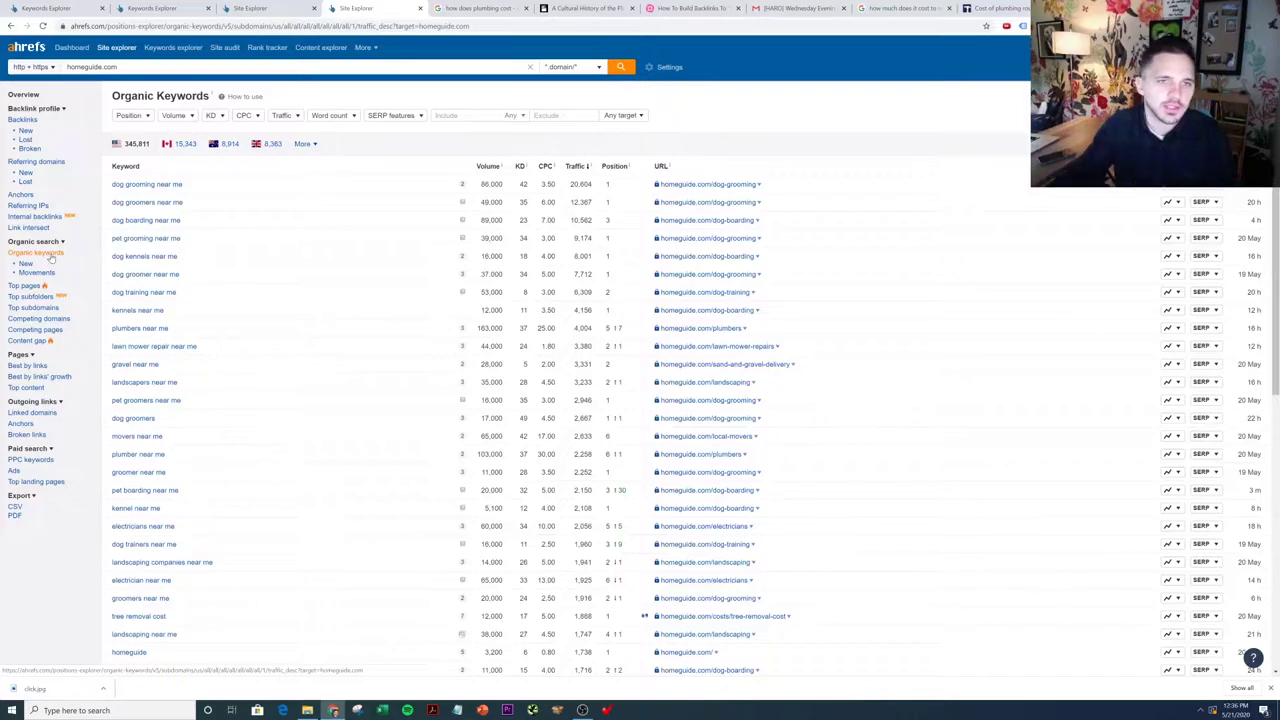
pyautogui.click(440, 115)
pyautogui.write('plumb')
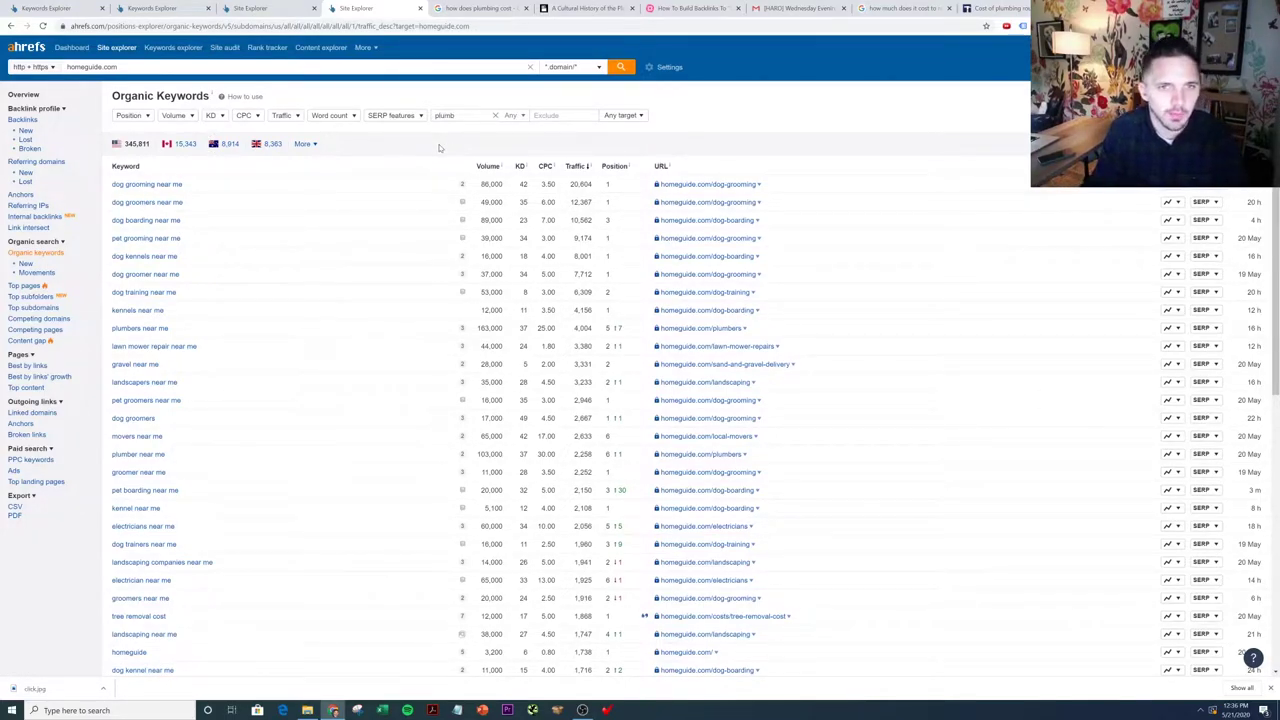
pyautogui.press('Return')
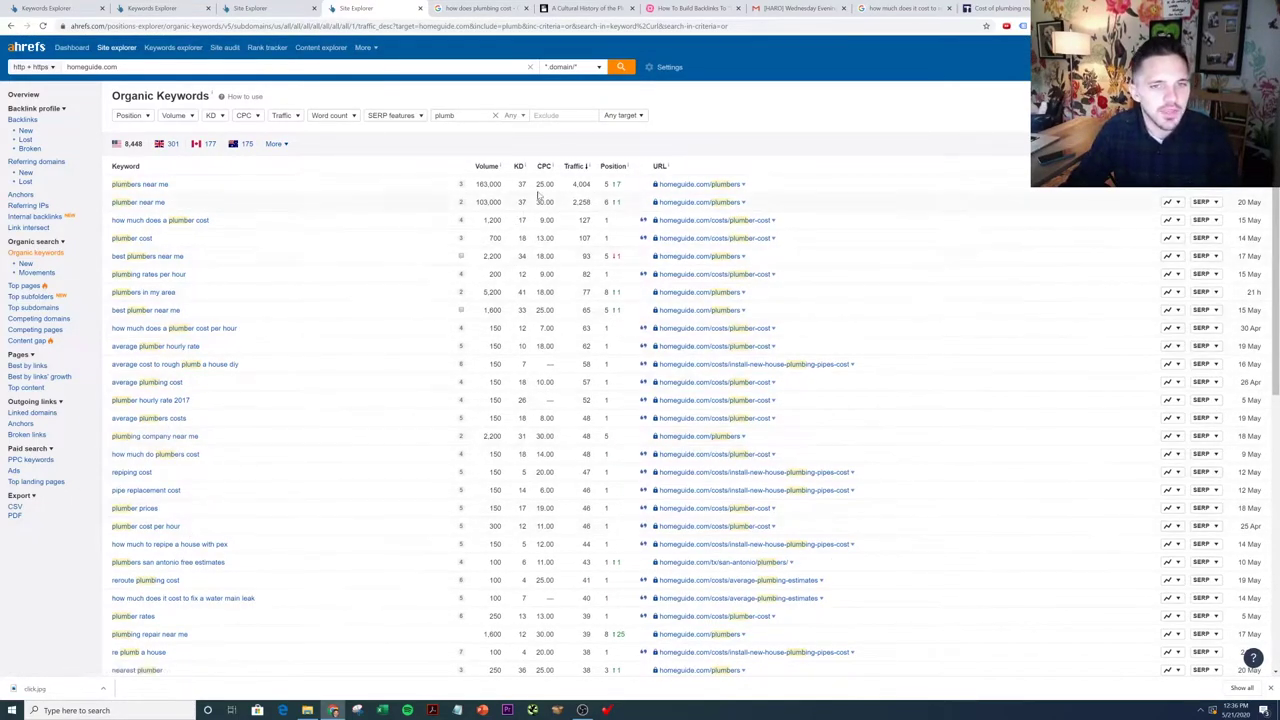
pyautogui.moveTo(536, 193)
pyautogui.mouseDown()
pyautogui.moveTo(530, 526)
pyautogui.moveTo(534, 189)
pyautogui.mouseUp()
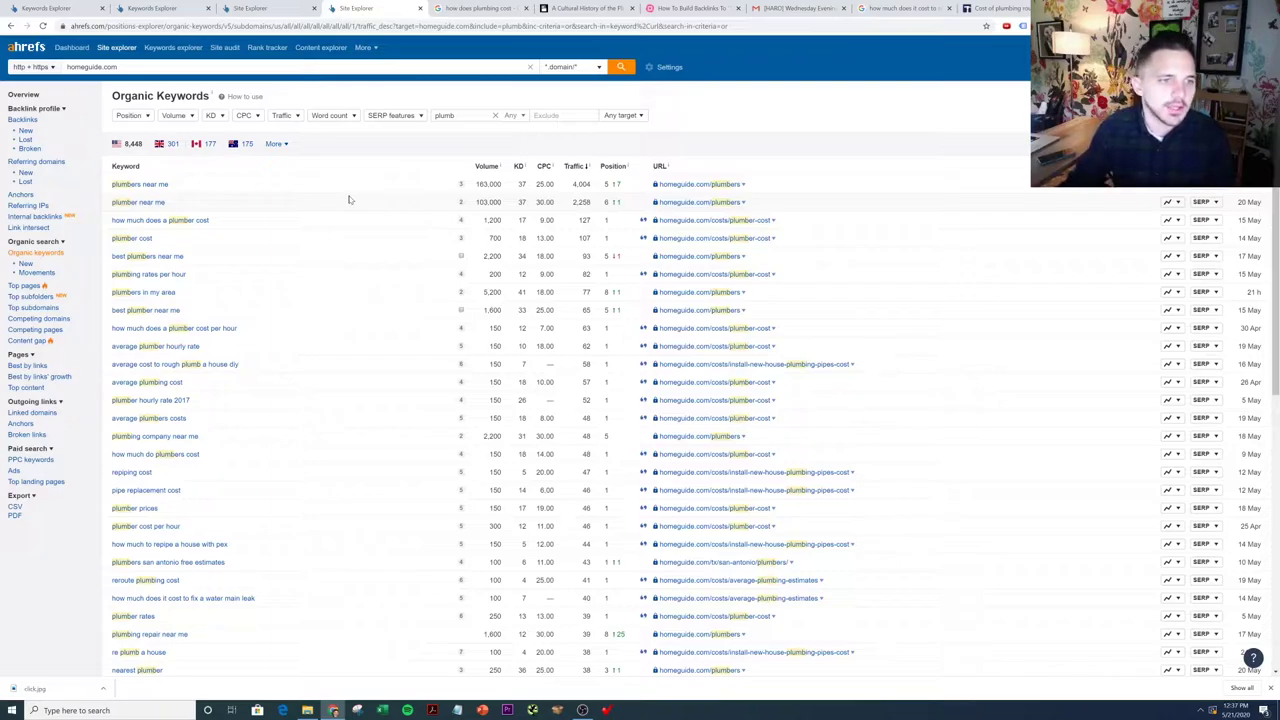
pyautogui.doubleClick(521, 220)
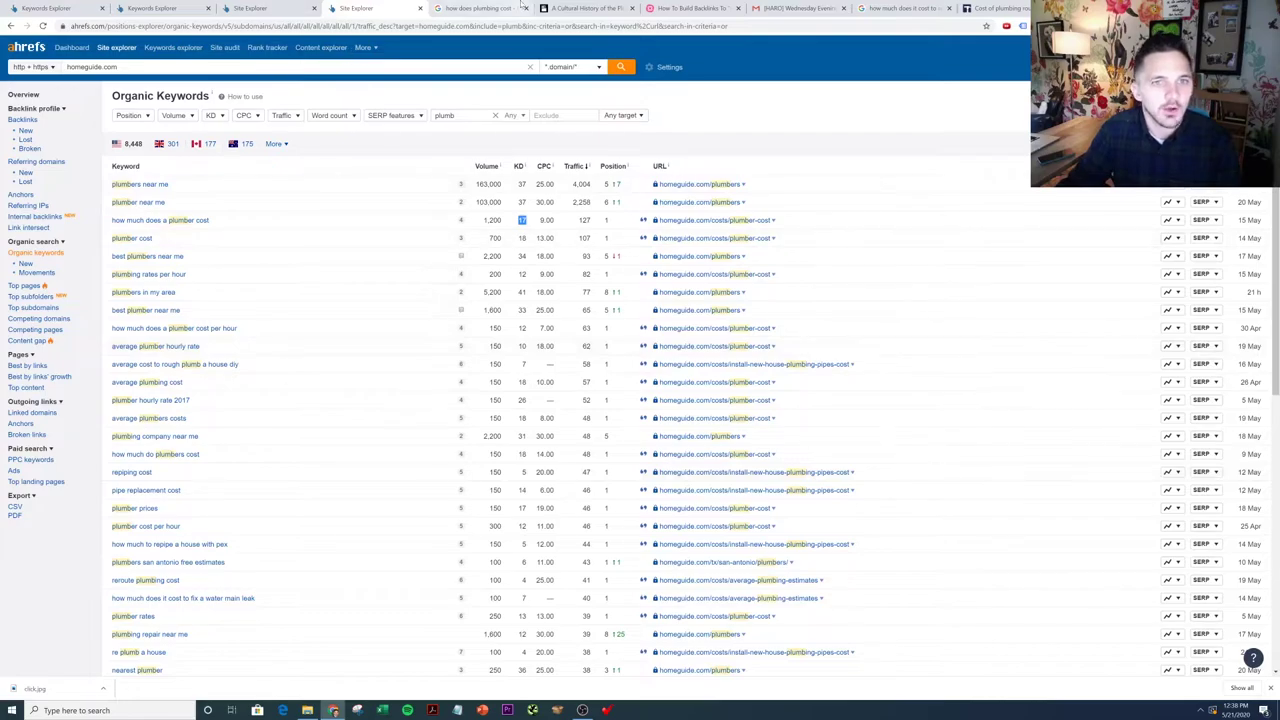
# Step: Review the mind map's "Money tie in" branch and return to the first Site Explorer report on homeguide.com plumbing keywords
pyautogui.click(690, 8)
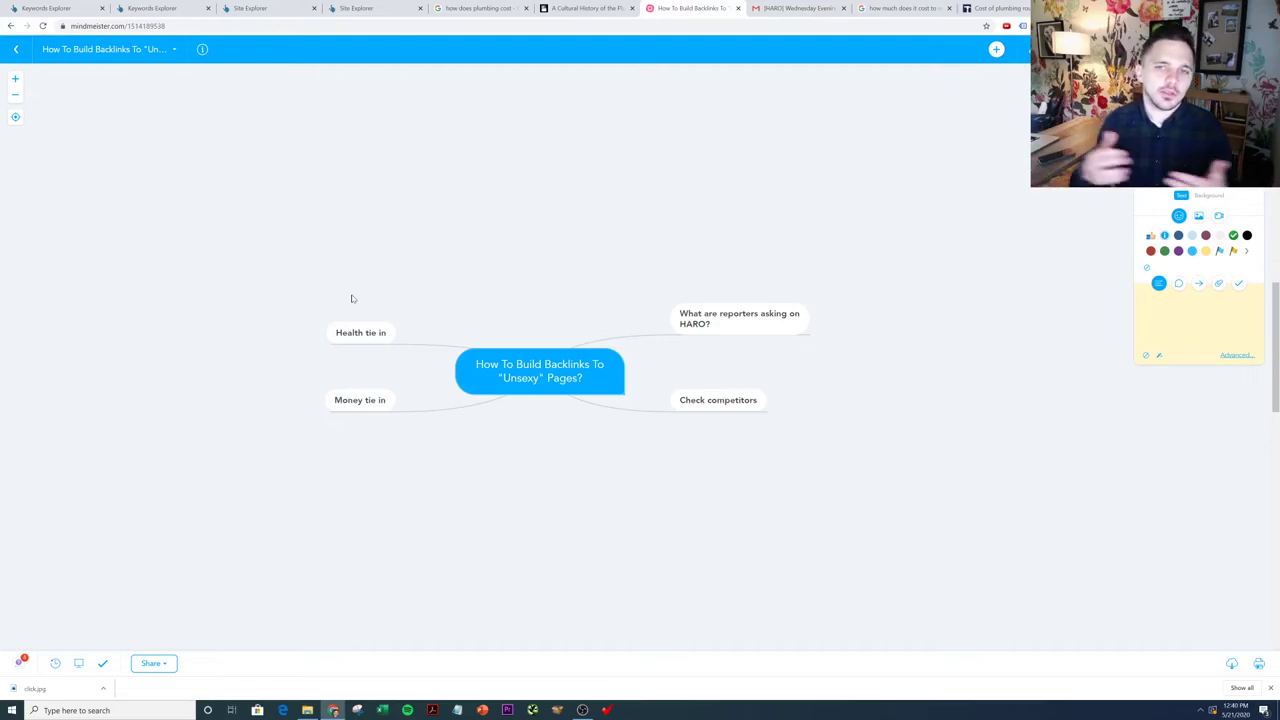
pyautogui.click(356, 398)
pyautogui.click(305, 8)
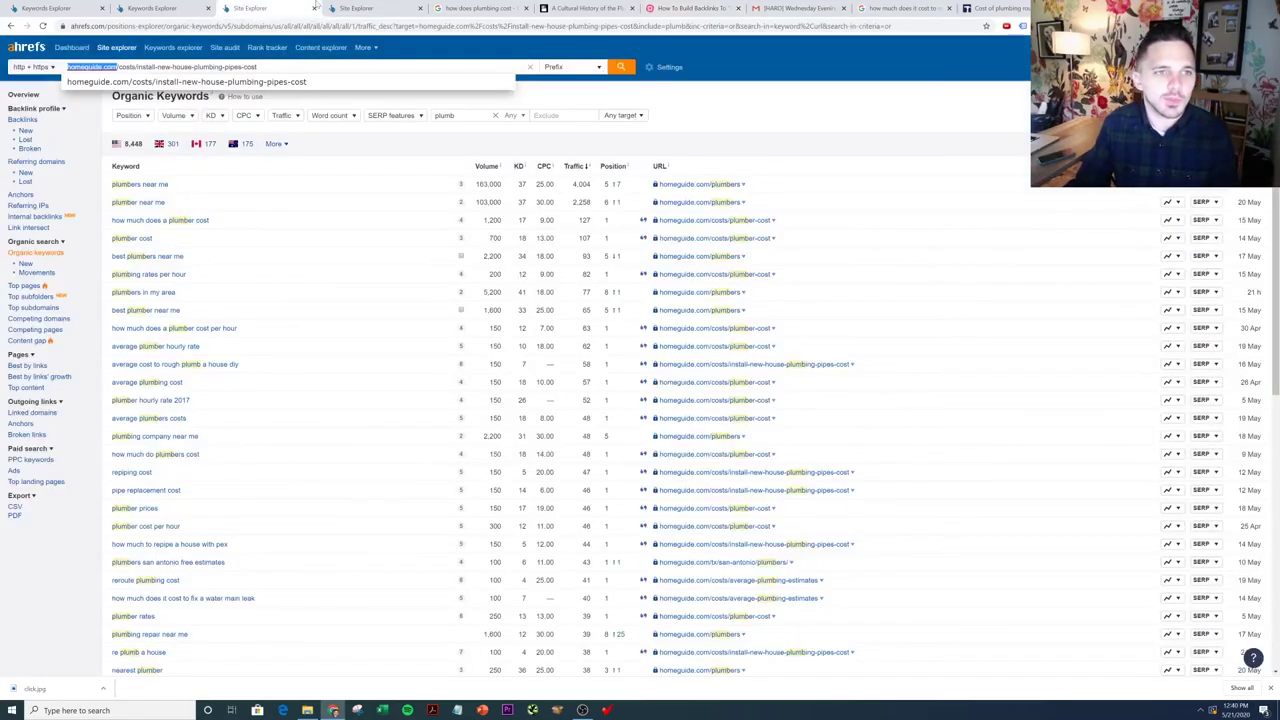